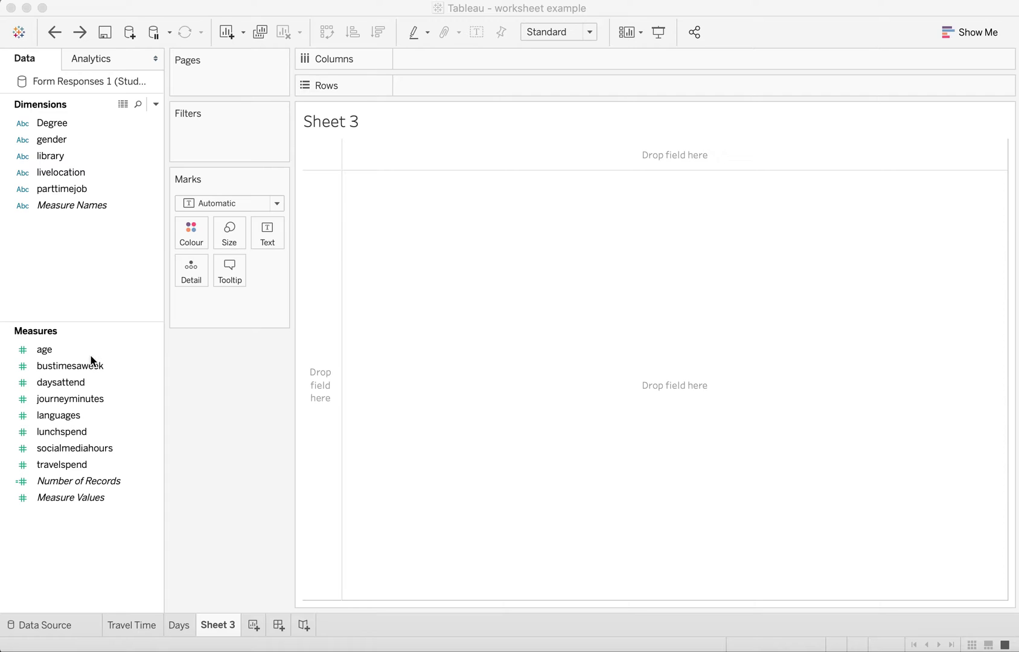
# Place the daysattend measure on Rows and change it from a sum to a dimension
pyautogui.click(69, 382)
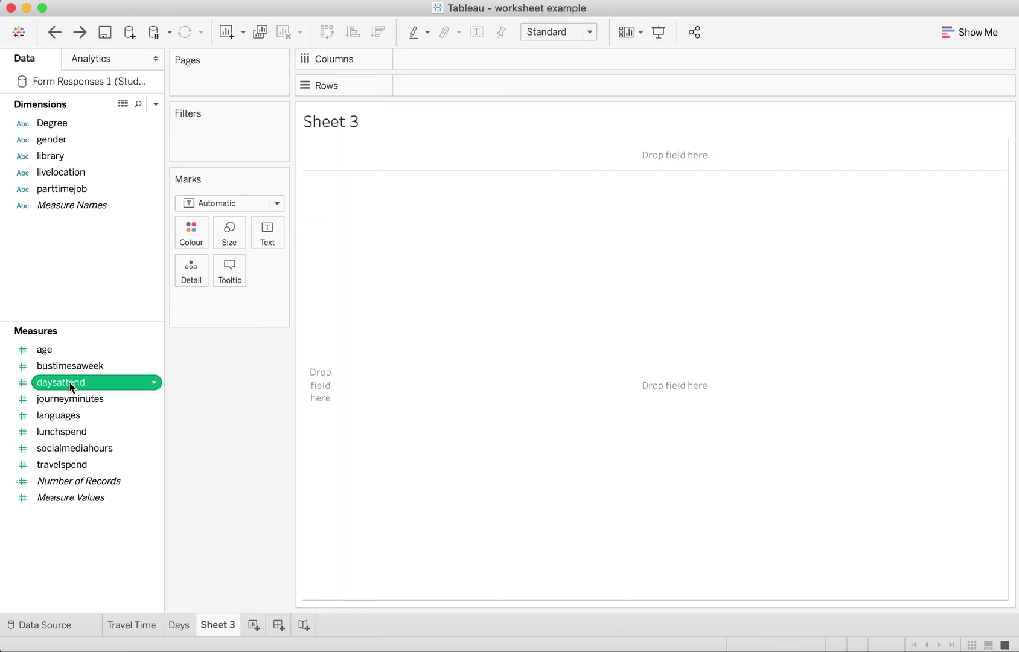
pyautogui.moveTo(69, 380); pyautogui.dragTo(506, 88)
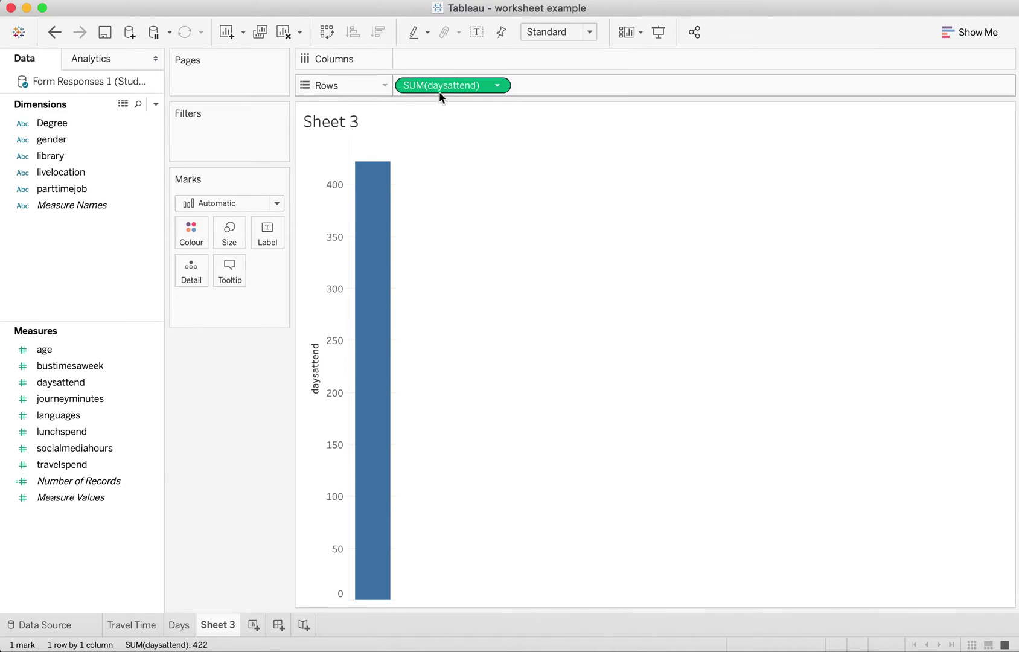
pyautogui.click(499, 86)
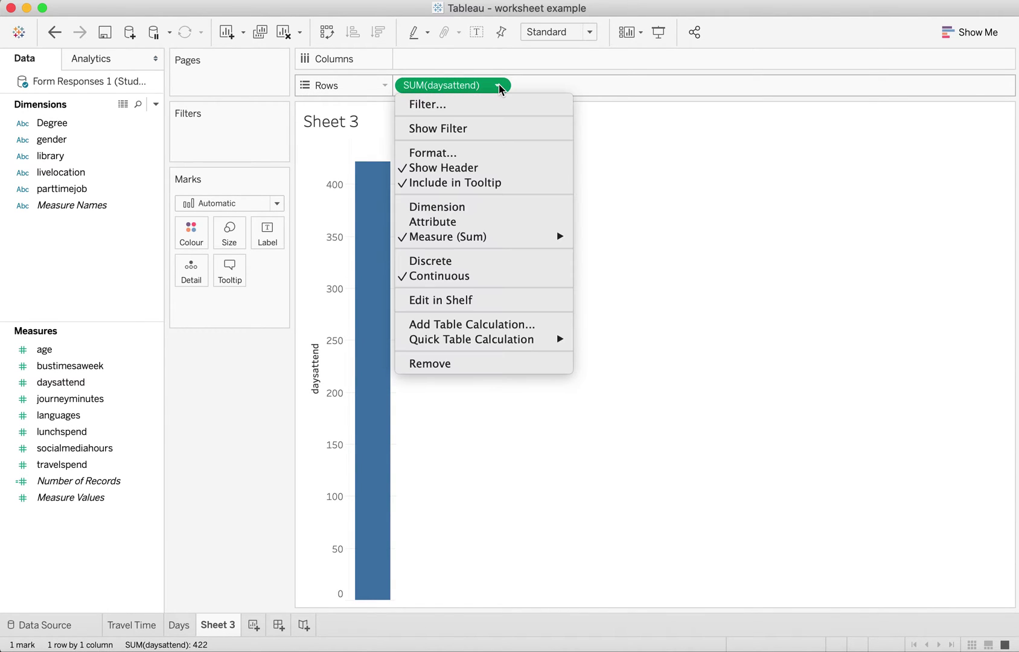
pyautogui.click(508, 207)
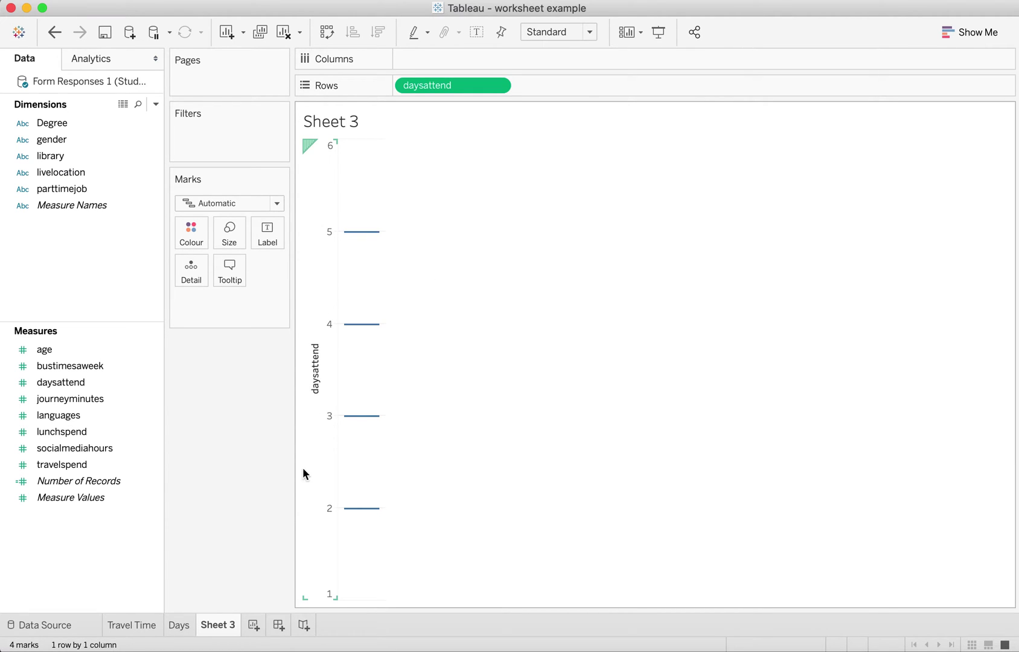
# Convert the daysattend field in the data source's measure list to discrete
pyautogui.click(91, 380)
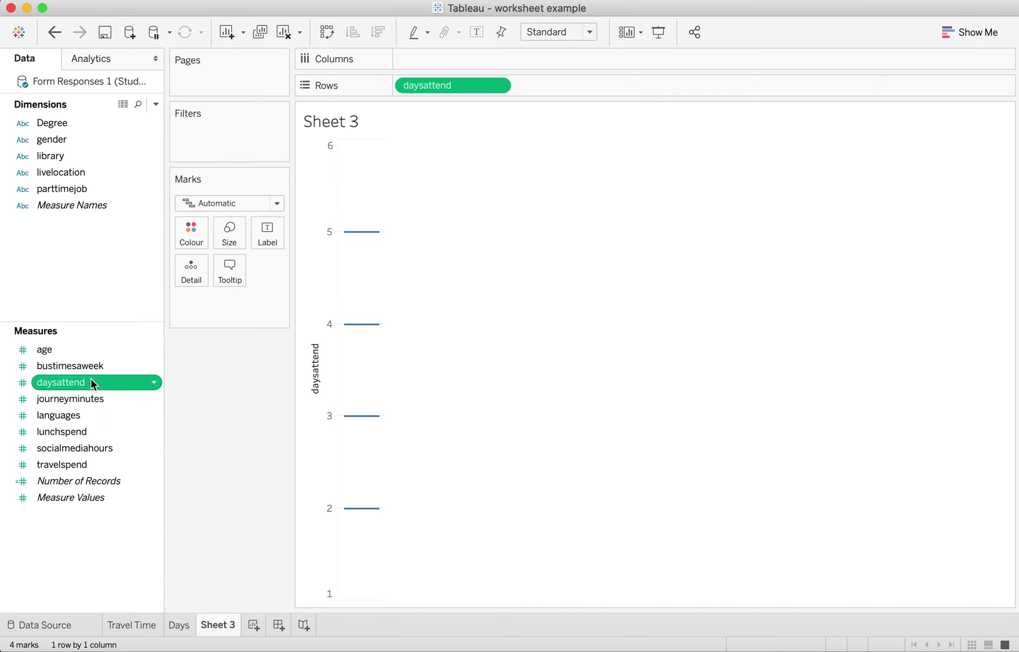
pyautogui.rightClick(91, 382)
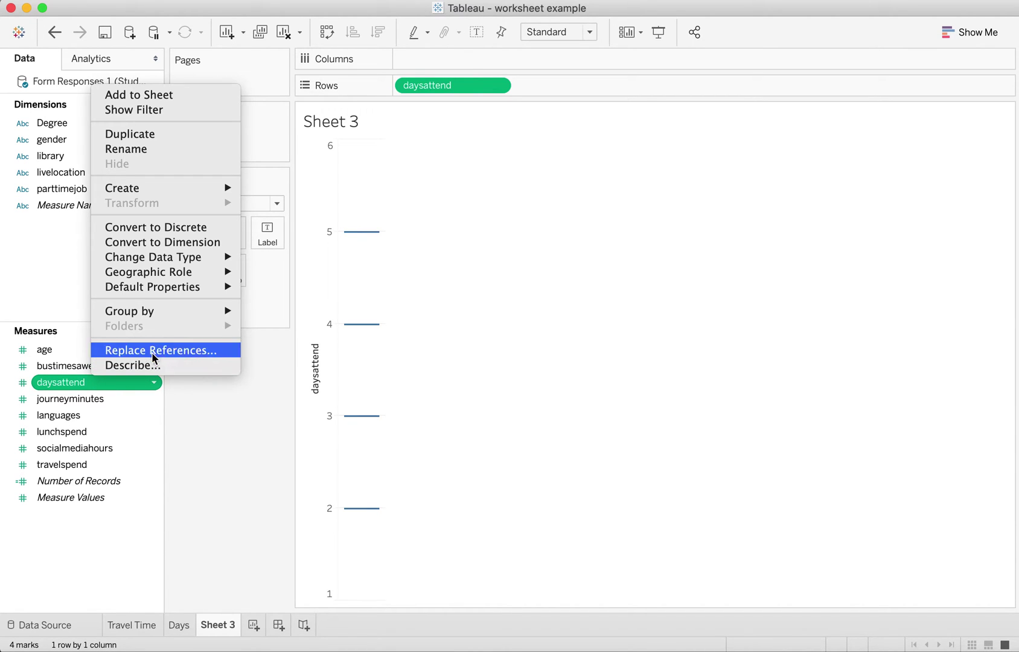
pyautogui.click(185, 227)
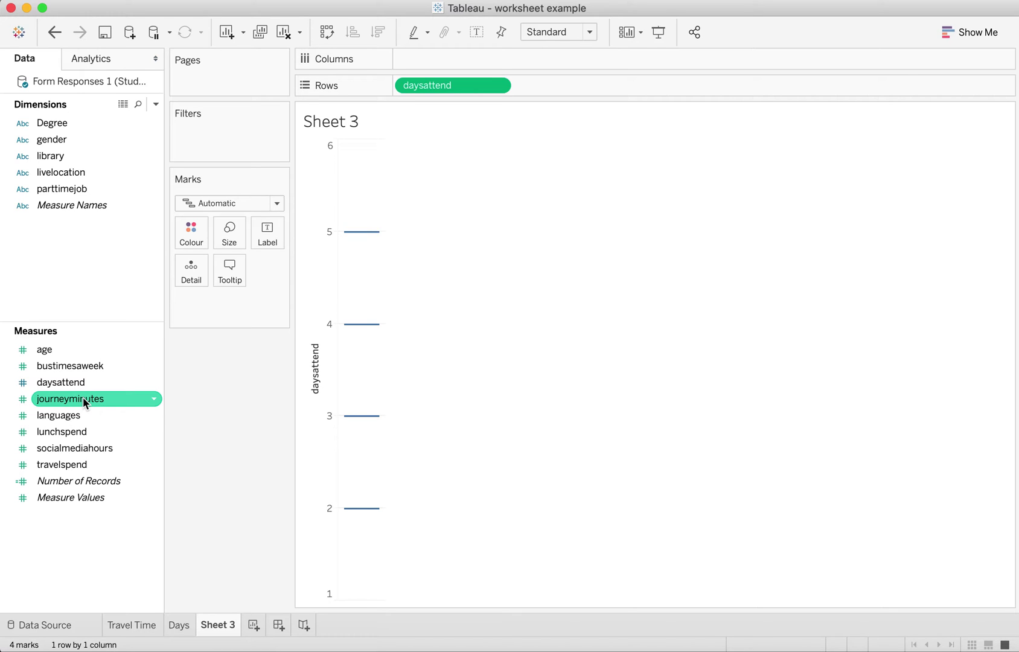
# Add journeyminutes as the label of the marks and set its aggregation to Average
pyautogui.moveTo(83, 397); pyautogui.dragTo(266, 230)
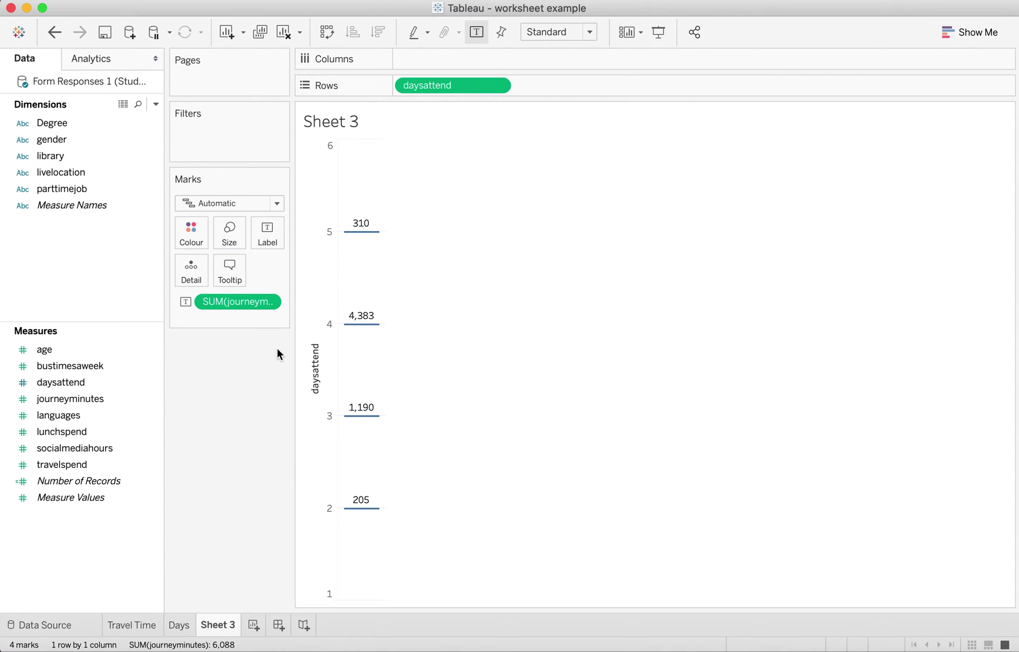
pyautogui.click(268, 302)
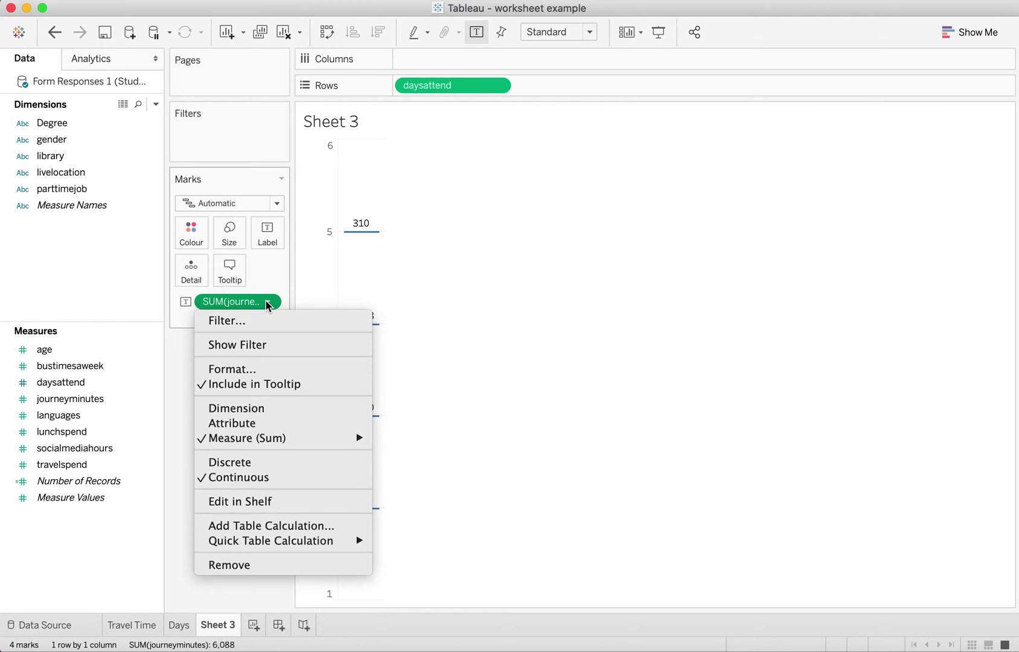
pyautogui.moveTo(346, 439)
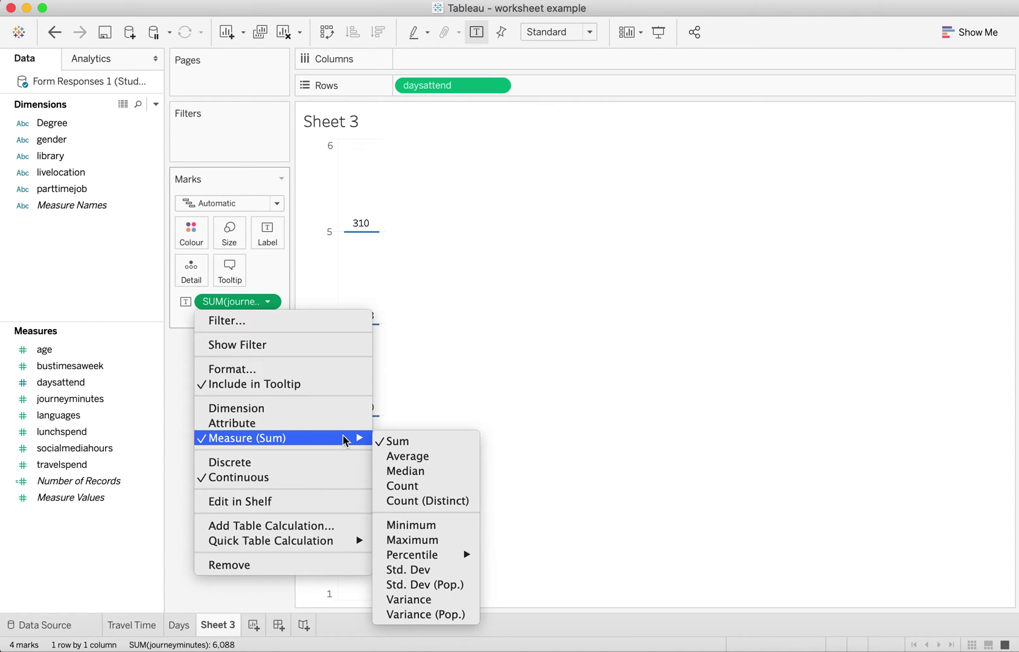
pyautogui.click(450, 456)
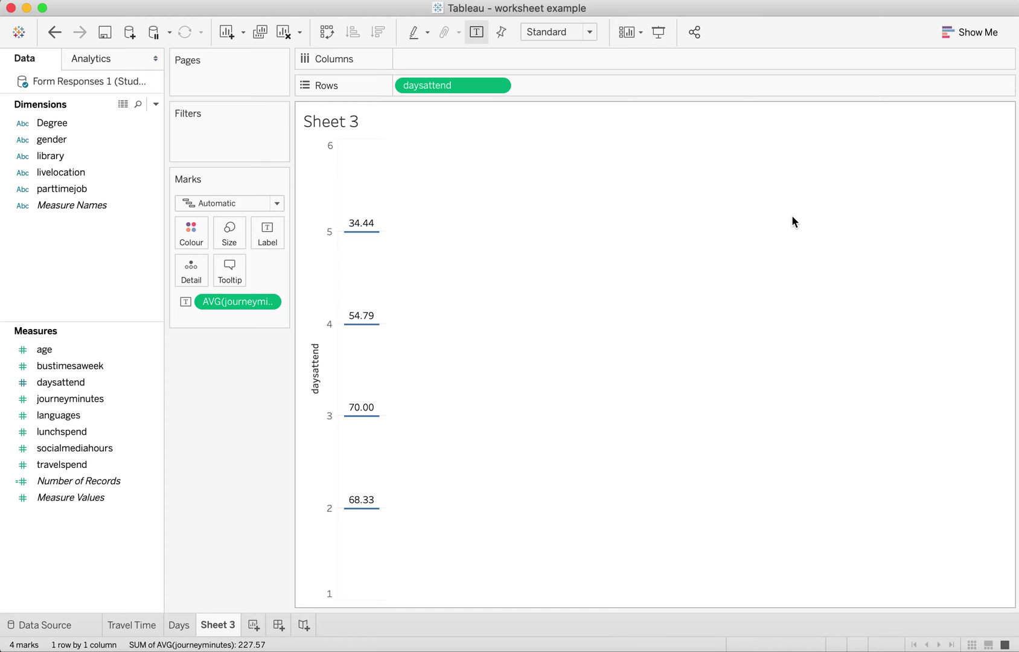
# Make the daysattend field on Rows discrete to get a text table, and fit the table to Entire View
pyautogui.click(970, 32)
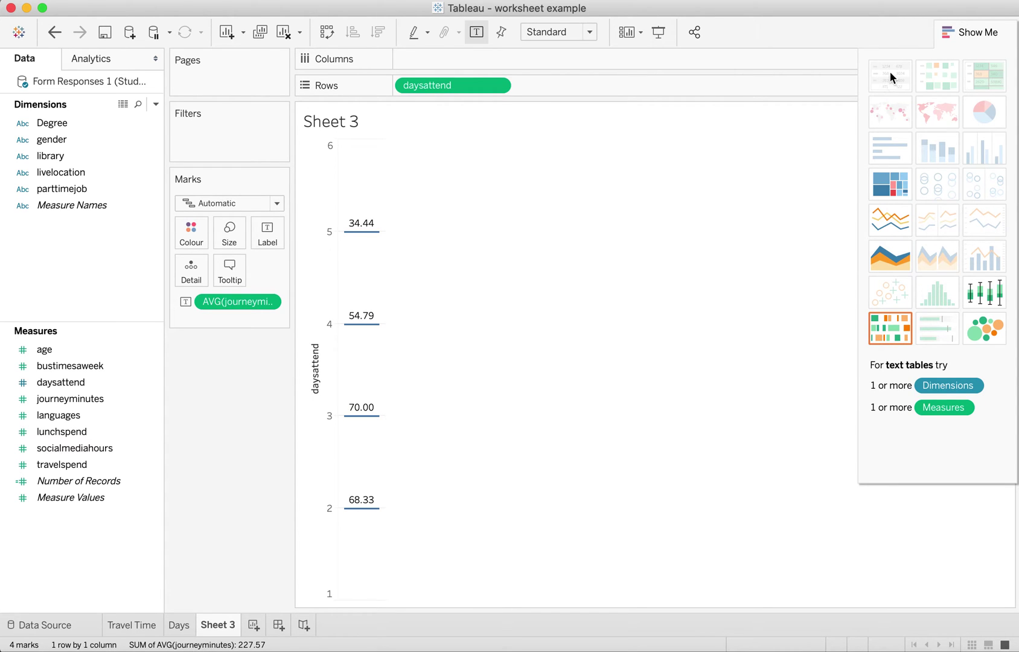
pyautogui.click(497, 85)
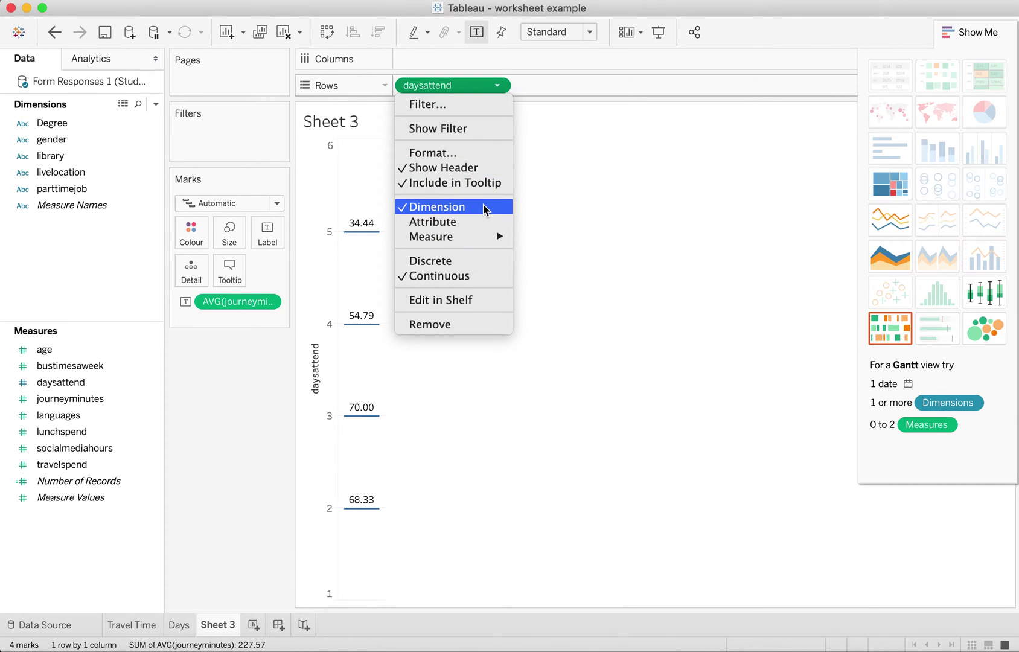
pyautogui.click(450, 262)
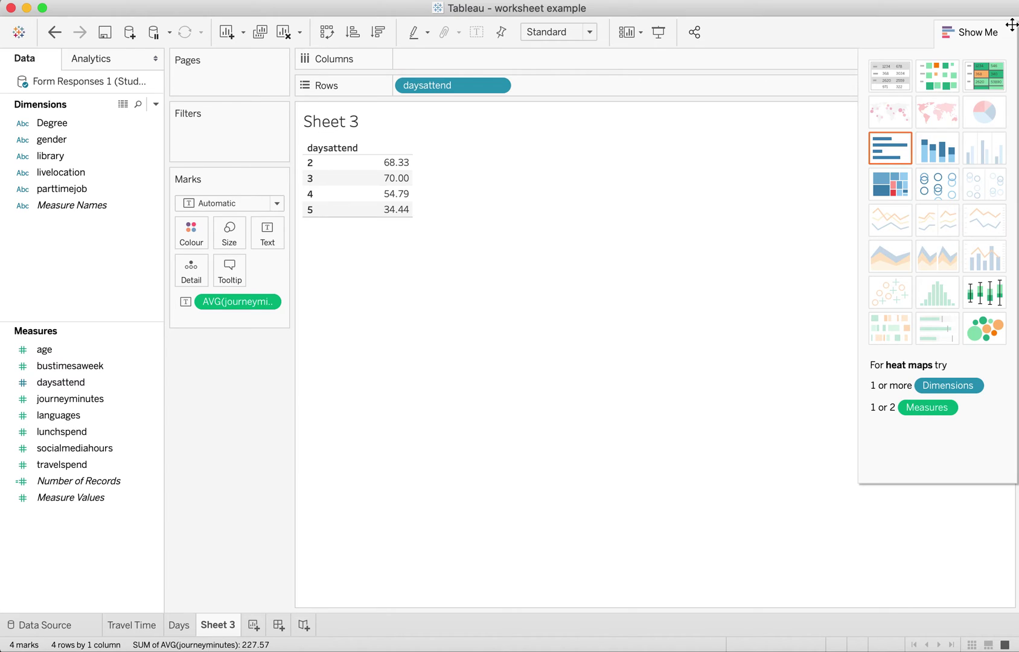
pyautogui.click(966, 32)
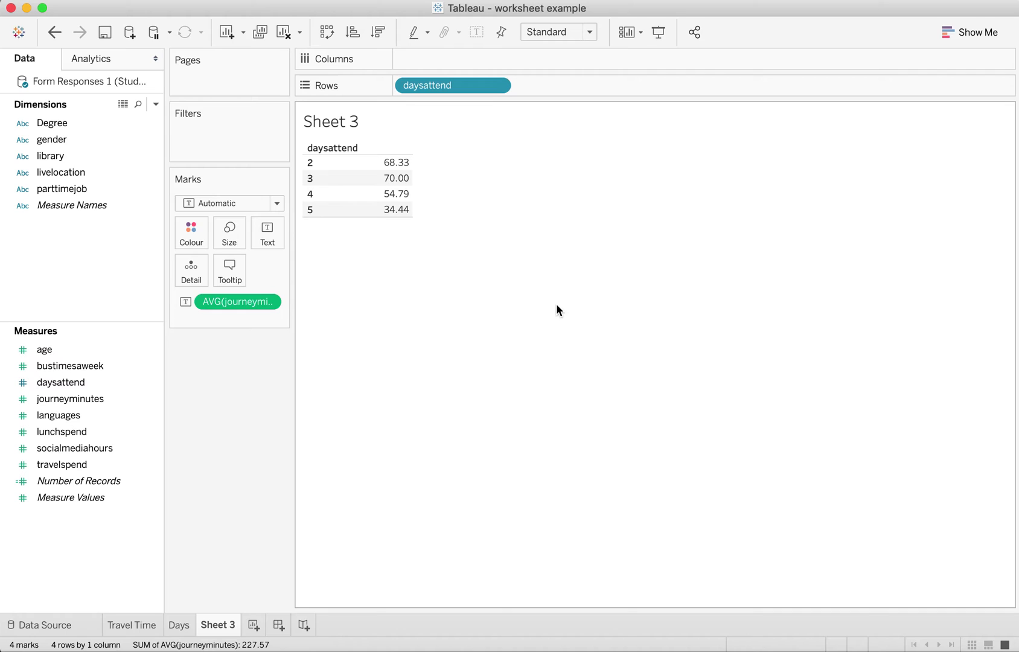
pyautogui.click(591, 31)
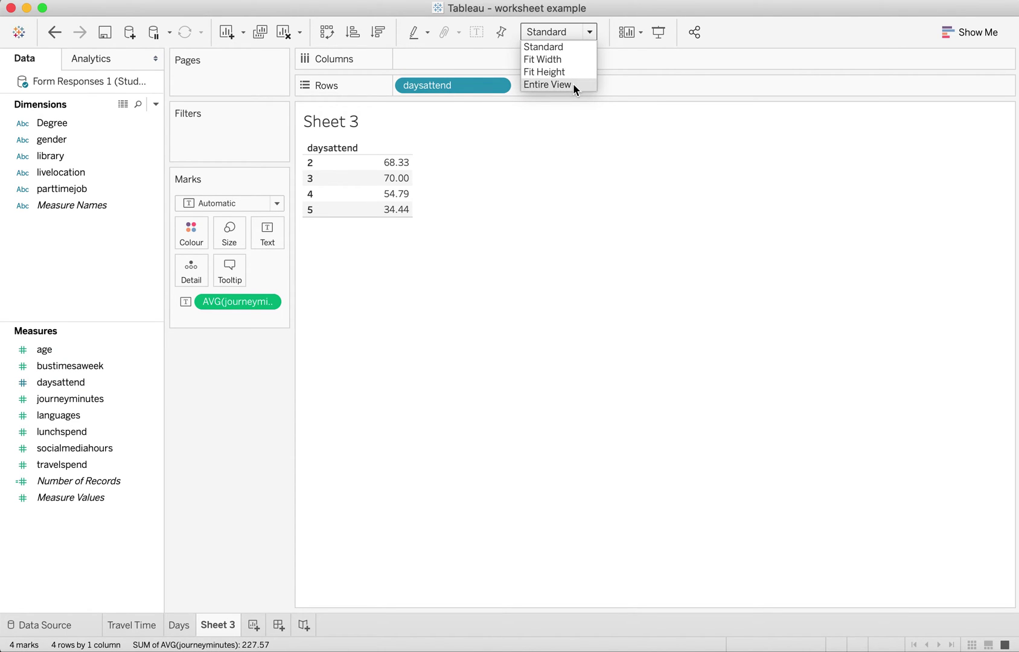
pyautogui.click(548, 85)
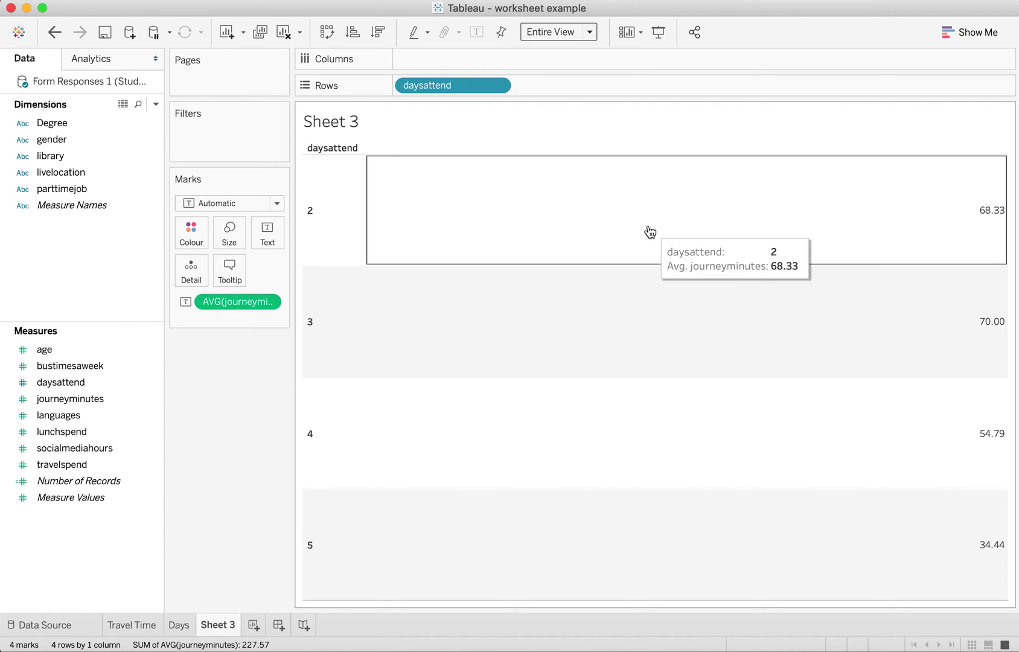
pyautogui.rightClick(323, 150)
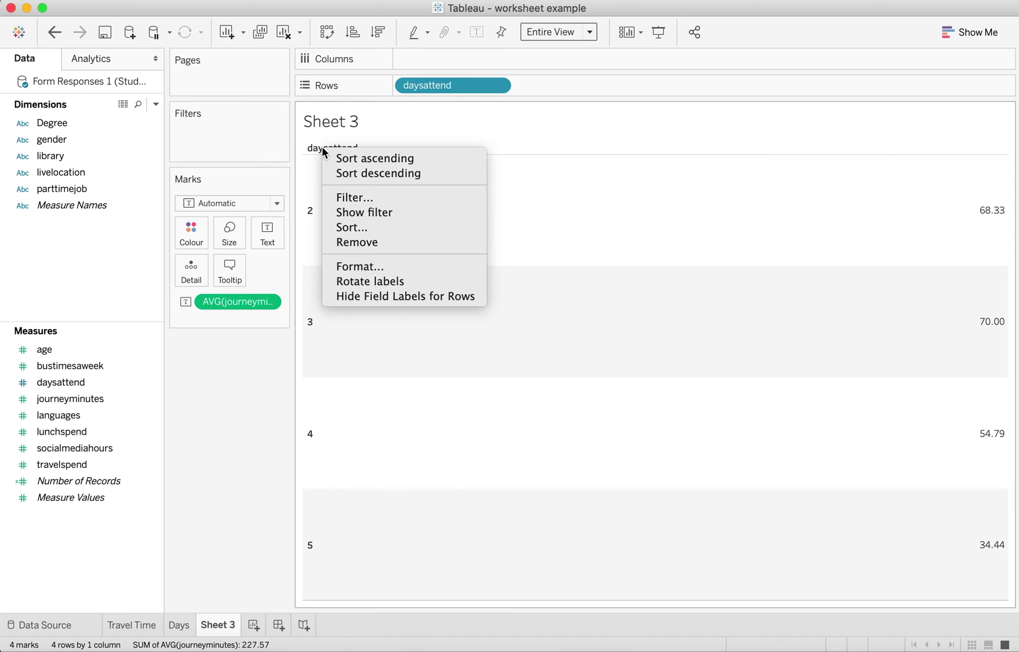
pyautogui.click(542, 111)
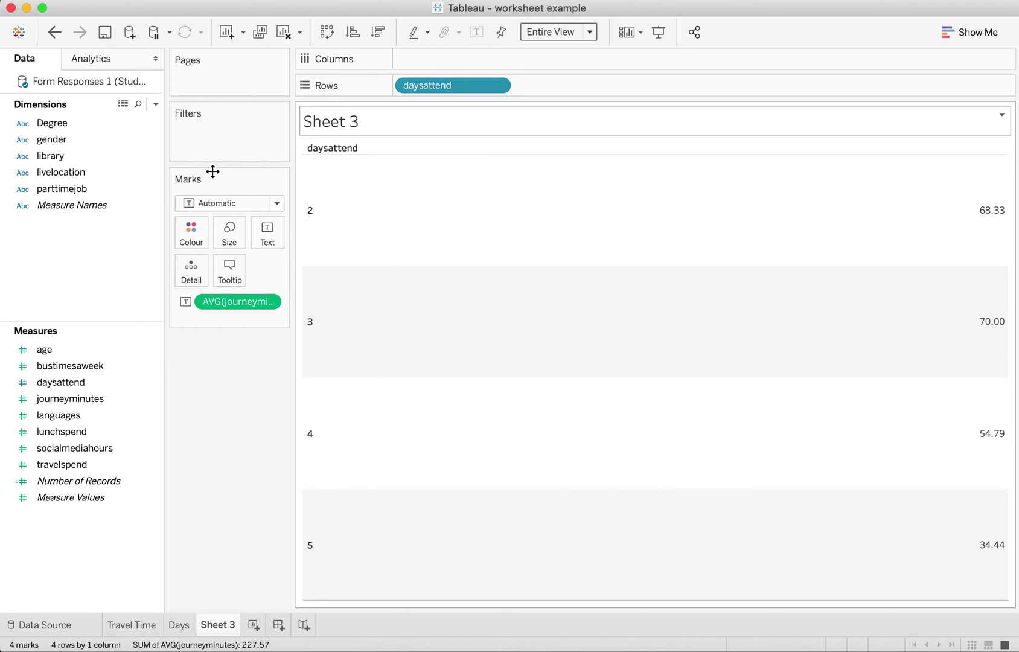
pyautogui.click(82, 383)
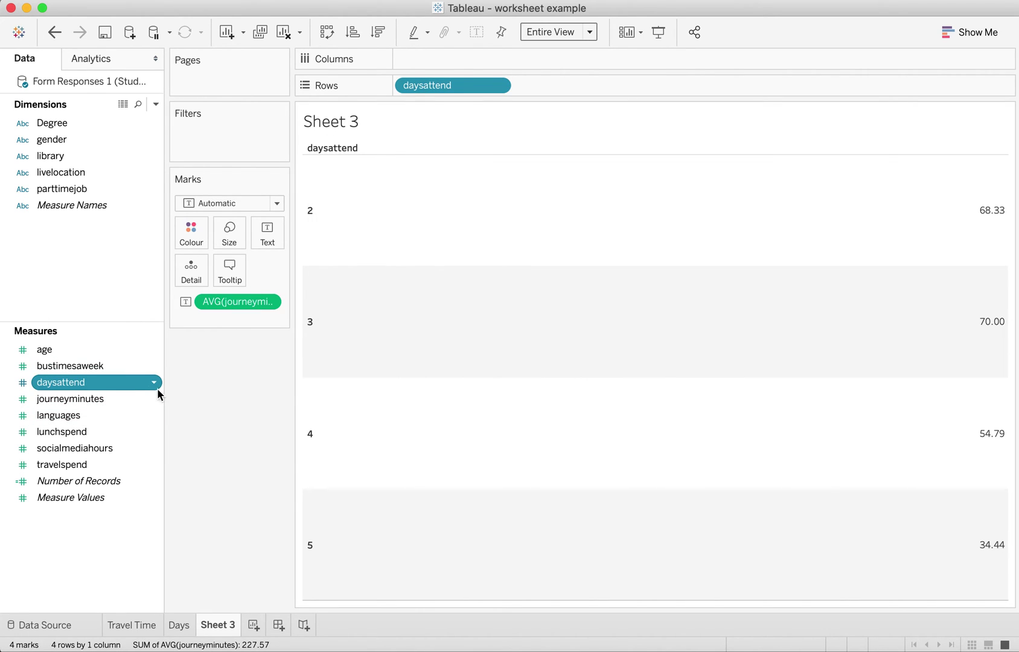
pyautogui.click(152, 384)
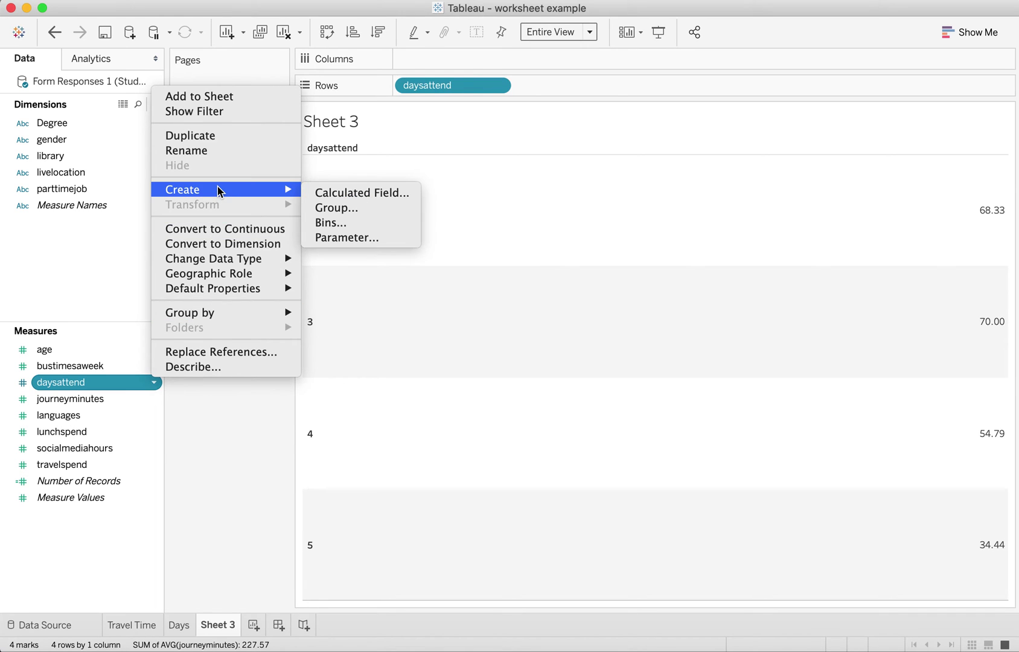
pyautogui.click(224, 150)
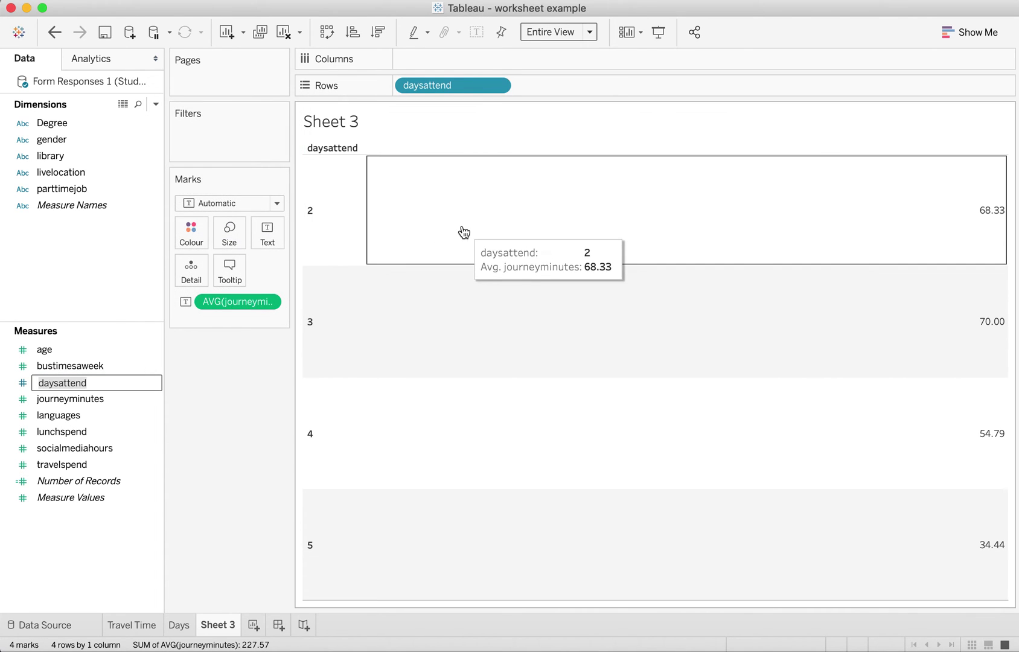
pyautogui.click(497, 86)
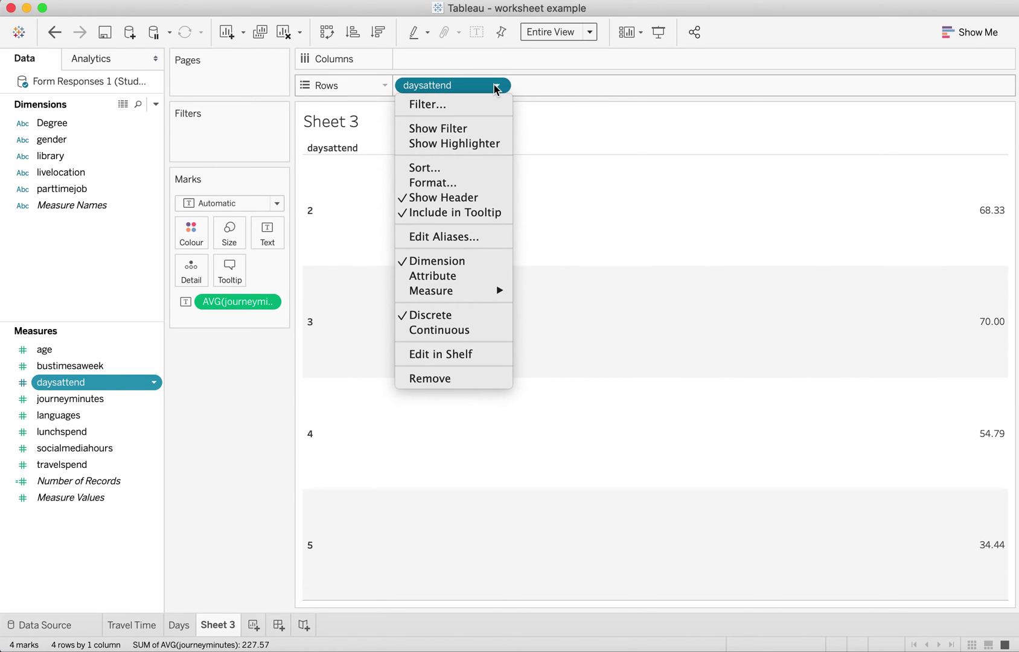
pyautogui.click(590, 115)
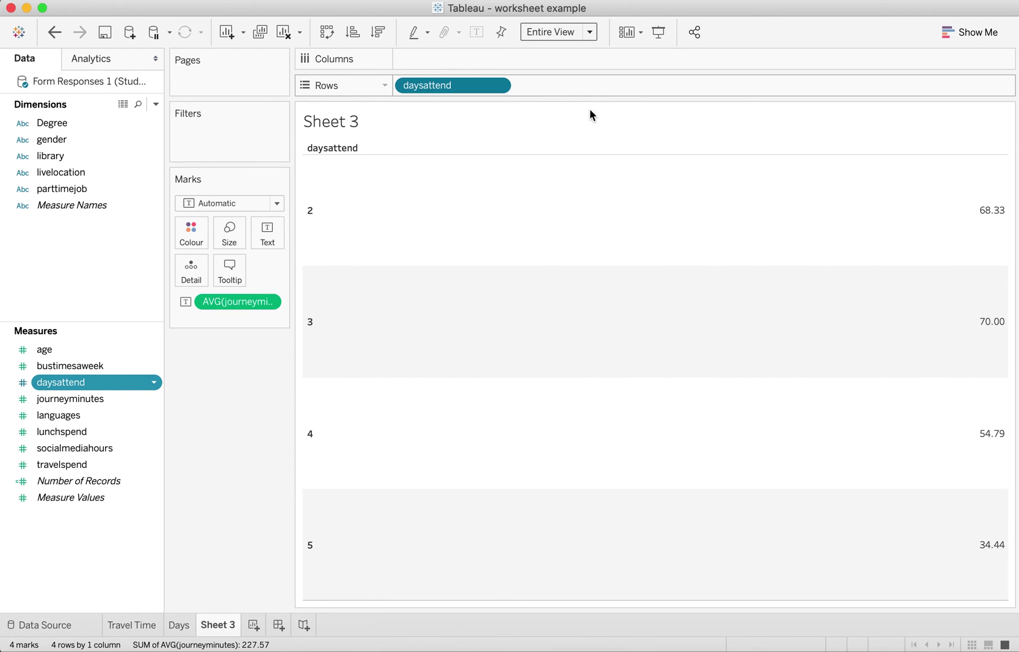
# Rename the daysattend field in the measure list as "Days Attend"
pyautogui.click(154, 382)
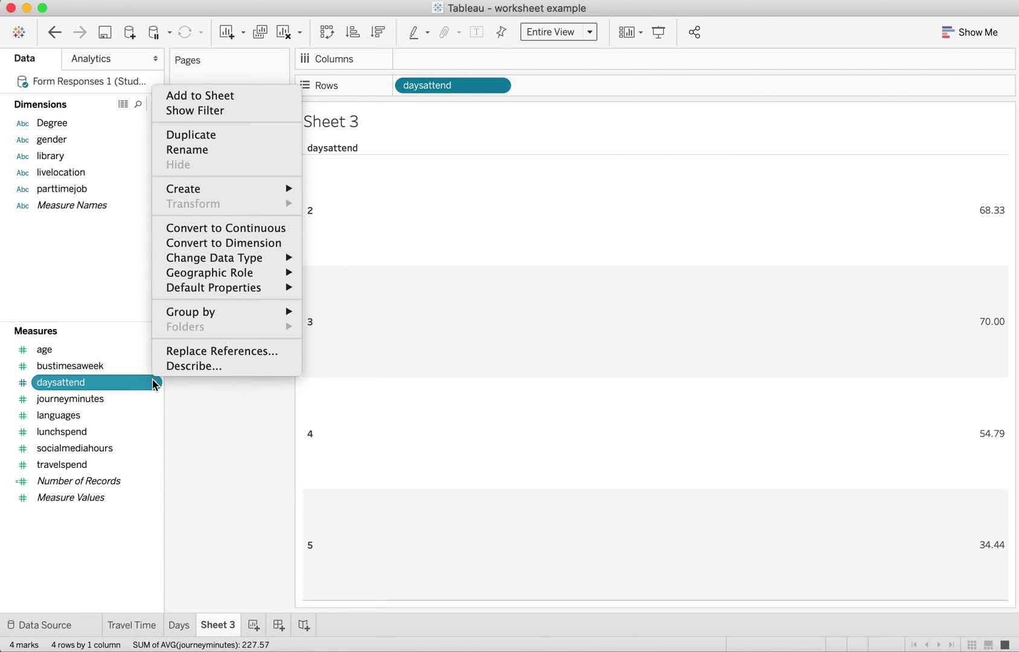
pyautogui.click(115, 383)
pyautogui.click(115, 383)
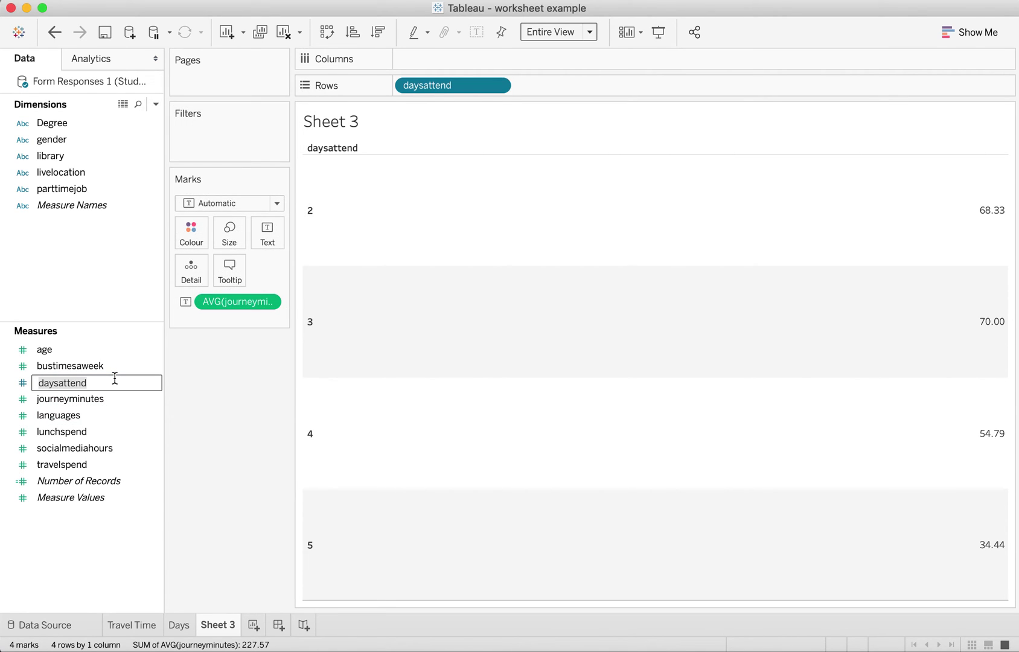
pyautogui.click(115, 378)
pyautogui.press('BackSpace')
pyautogui.press('BackSpace')
pyautogui.press('BackSpace')
pyautogui.press('BackSpace')
pyautogui.press('BackSpace')
pyautogui.press('BackSpace')
pyautogui.press('BackSpace')
pyautogui.press('BackSpace')
pyautogui.press('BackSpace')
pyautogui.press('BackSpace')
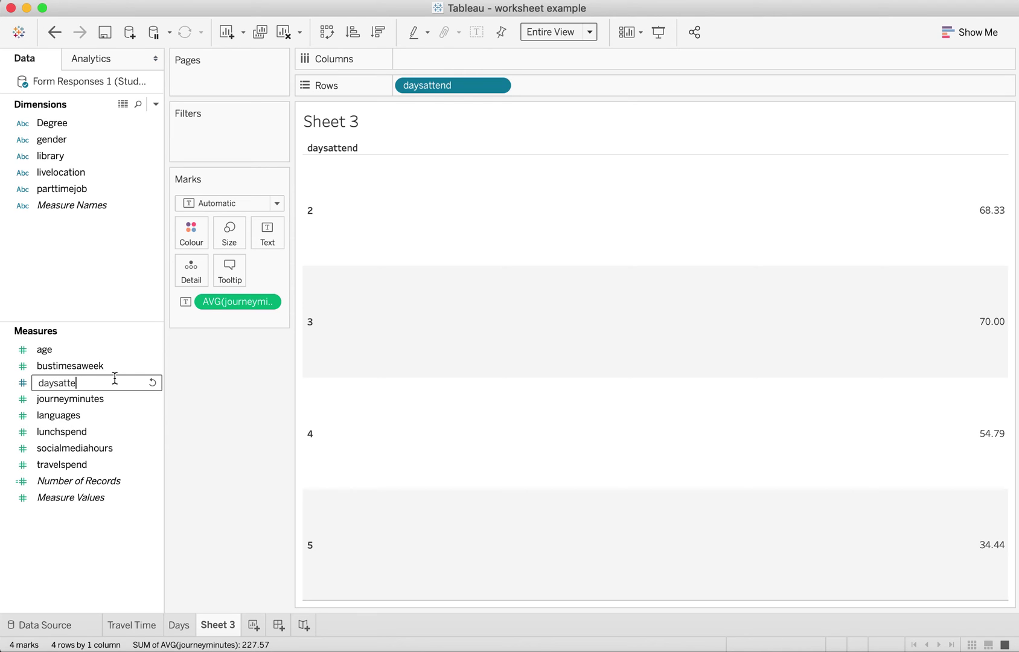
pyautogui.write('Days Attend')
pyautogui.press('Return')
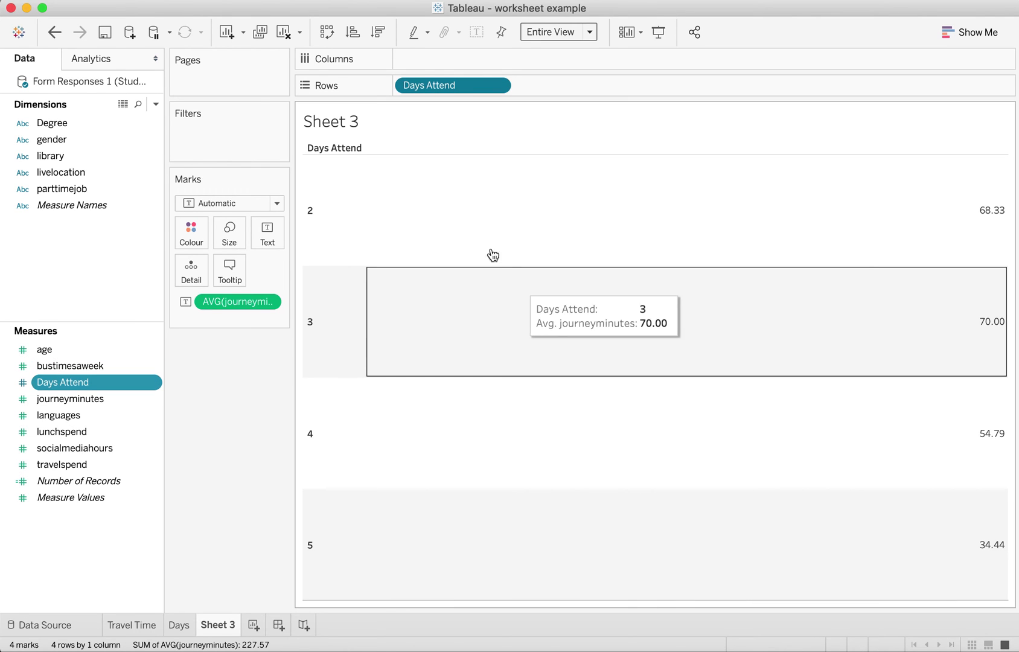
# Replace the worksheet's title with "Days attended and average journey time"
pyautogui.doubleClick(380, 118)
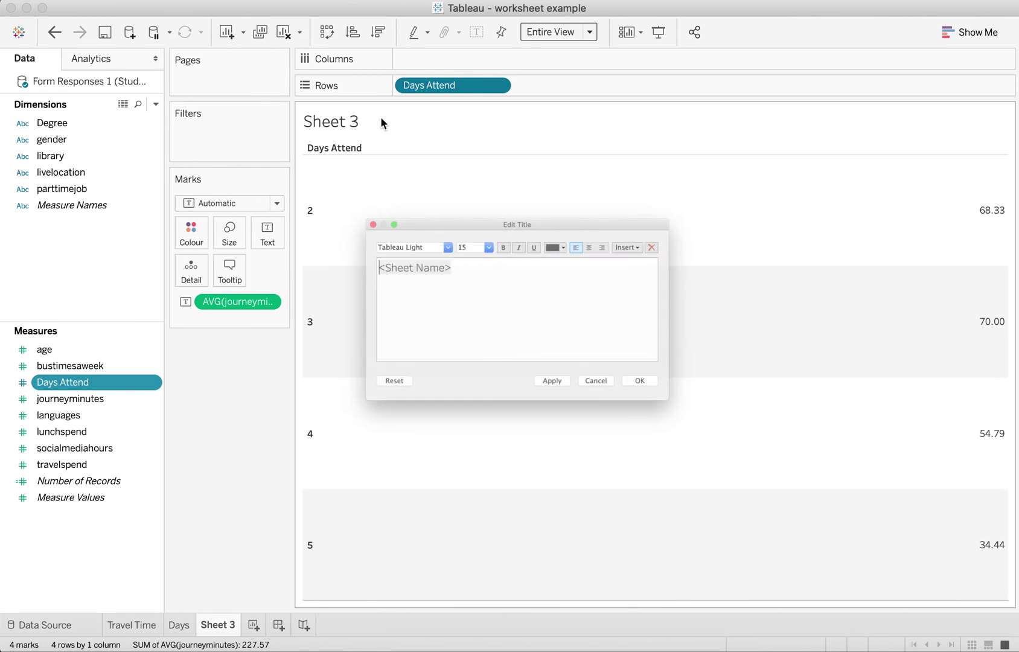
pyautogui.click(393, 253)
pyautogui.click(441, 250)
pyautogui.press('BackSpace')
pyautogui.press('BackSpace')
pyautogui.press('BackSpace')
pyautogui.press('BackSpace')
pyautogui.press('BackSpace')
pyautogui.press('BackSpace')
pyautogui.press('BackSpace')
pyautogui.press('BackSpace')
pyautogui.press('BackSpace')
pyautogui.press('BackSpace')
pyautogui.press('BackSpace')
pyautogui.press('BackSpace')
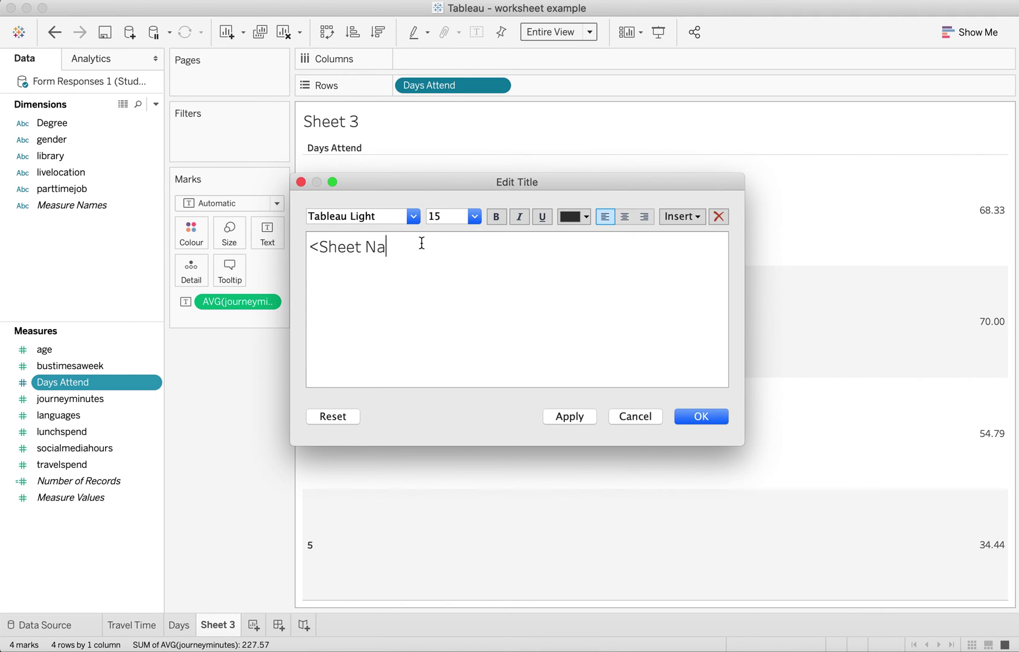
pyautogui.write('Days at')
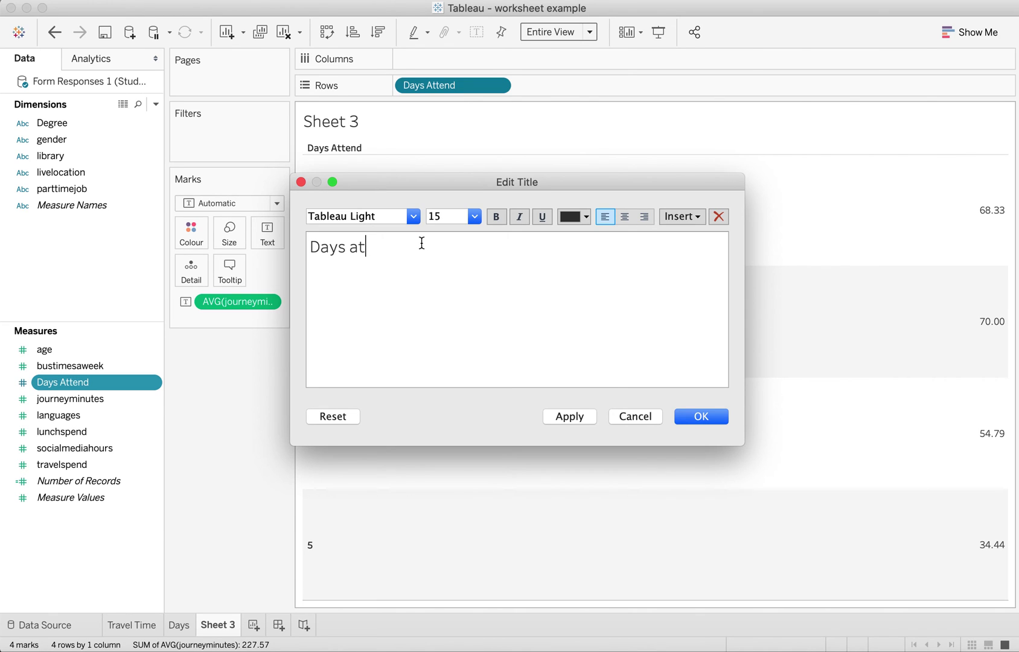
pyautogui.write('tended and avaerg')
pyautogui.write('e')
pyautogui.press('BackSpace')
pyautogui.press('BackSpace')
pyautogui.press('BackSpace')
pyautogui.press('BackSpace')
pyautogui.press('BackSpace')
pyautogui.write('erag')
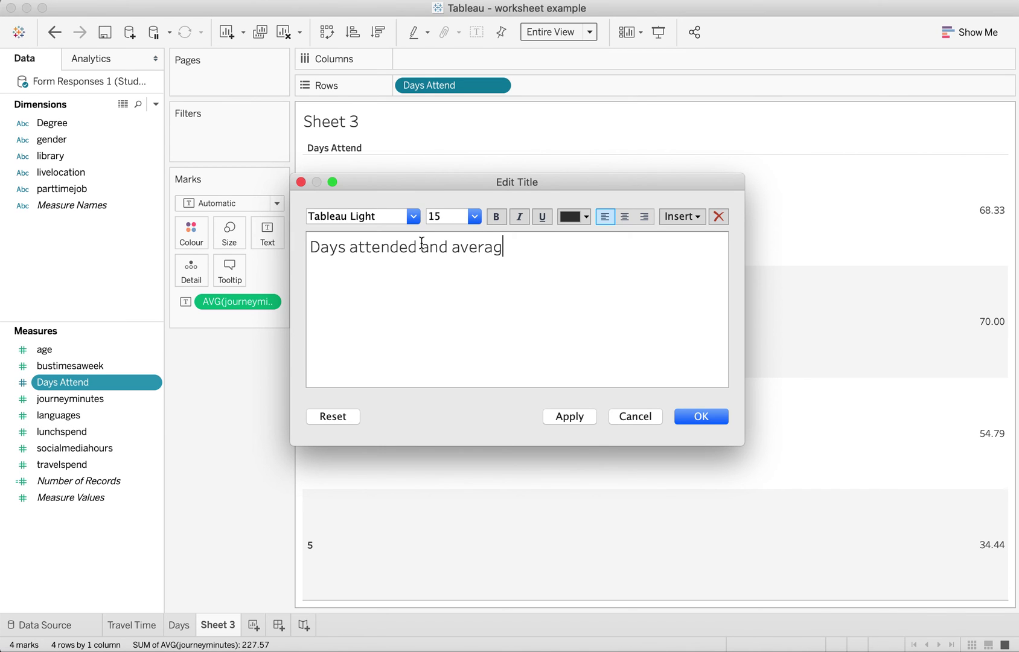
pyautogui.write('e journey time')
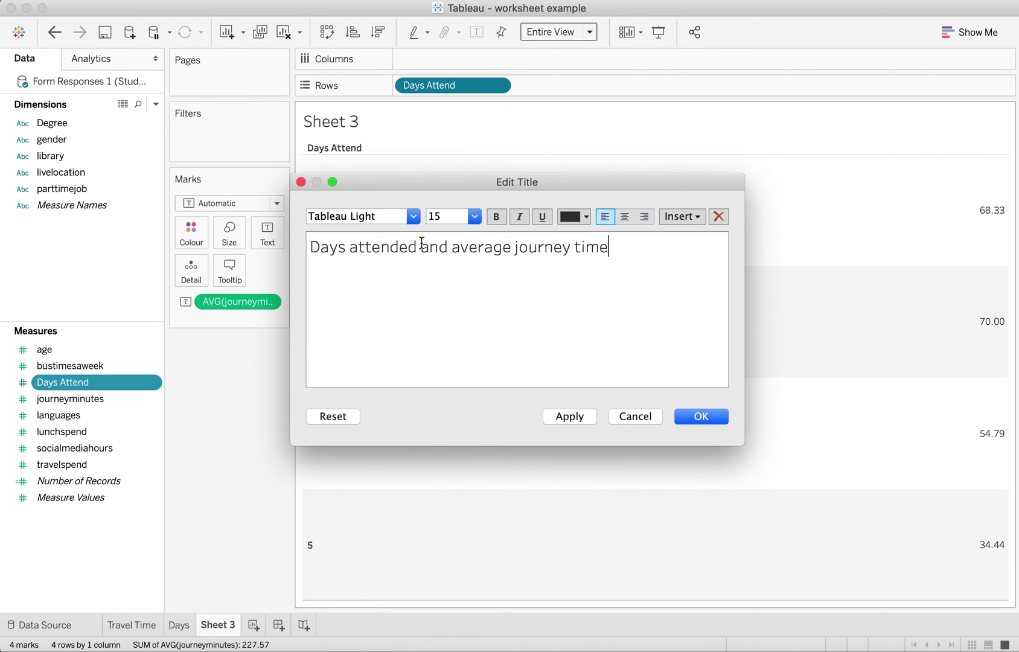
pyautogui.click(705, 417)
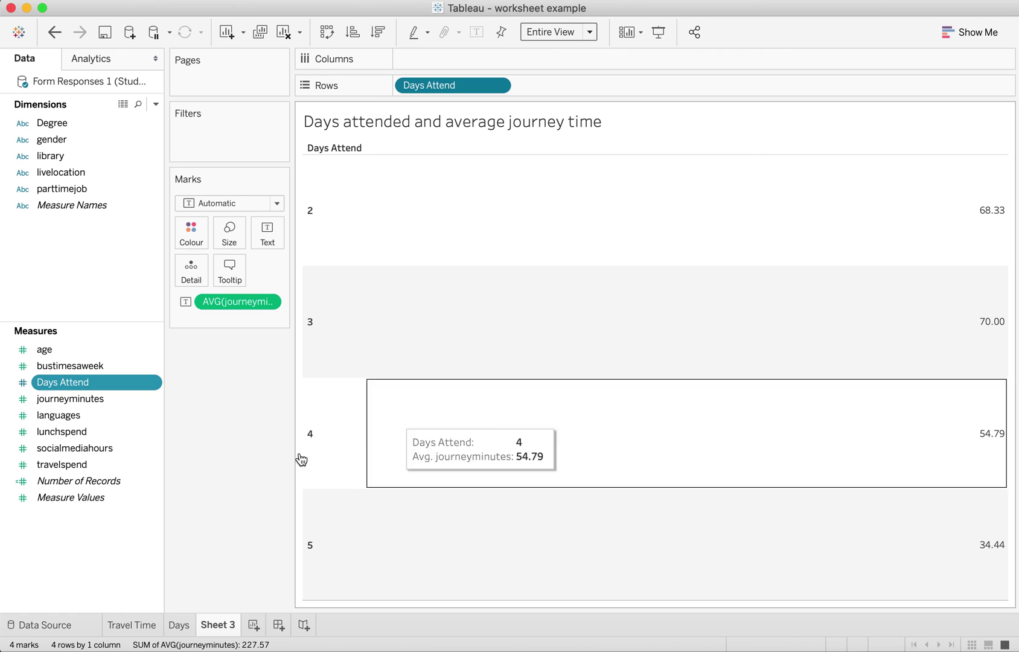
# Rename the Sheet 3 worksheet as "Days Table"
pyautogui.doubleClick(217, 626)
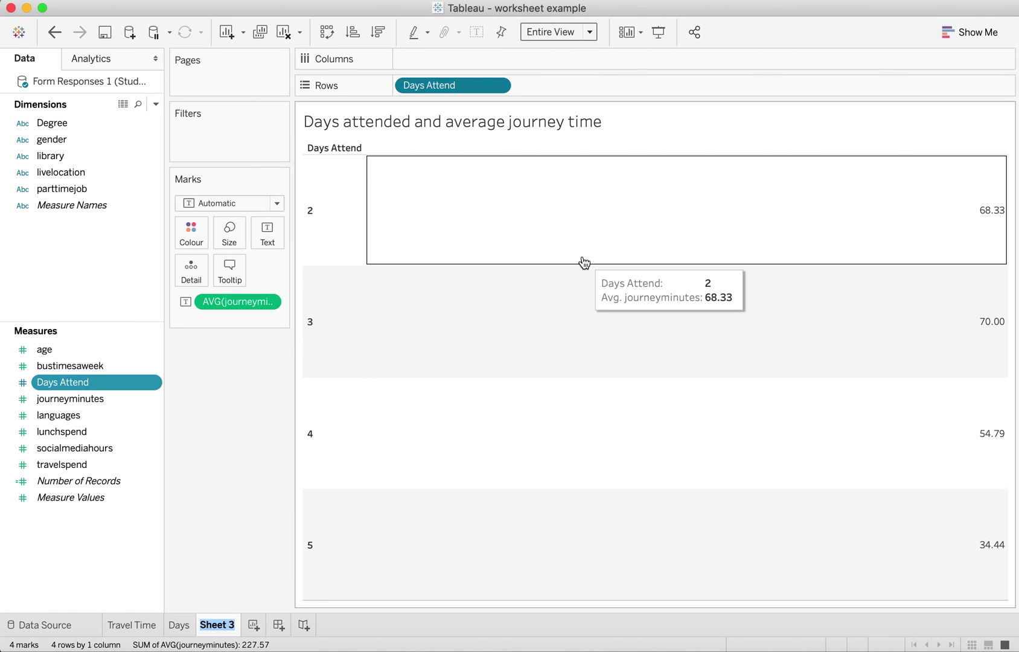
pyautogui.write('Days Table')
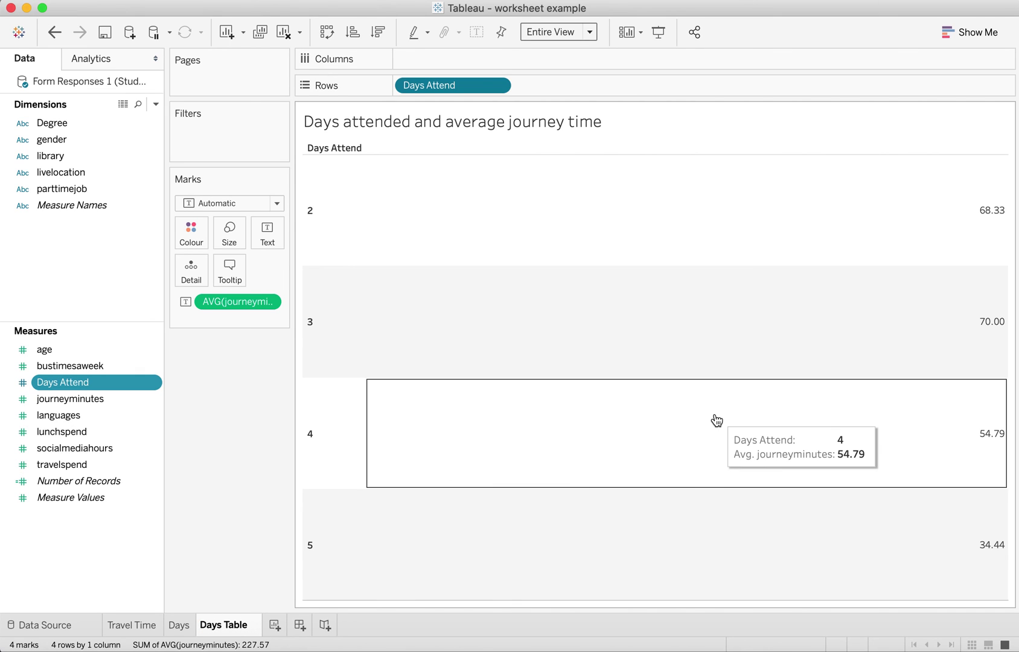
pyautogui.press('Return')
pyautogui.rightClick(686, 125)
pyautogui.click(717, 224)
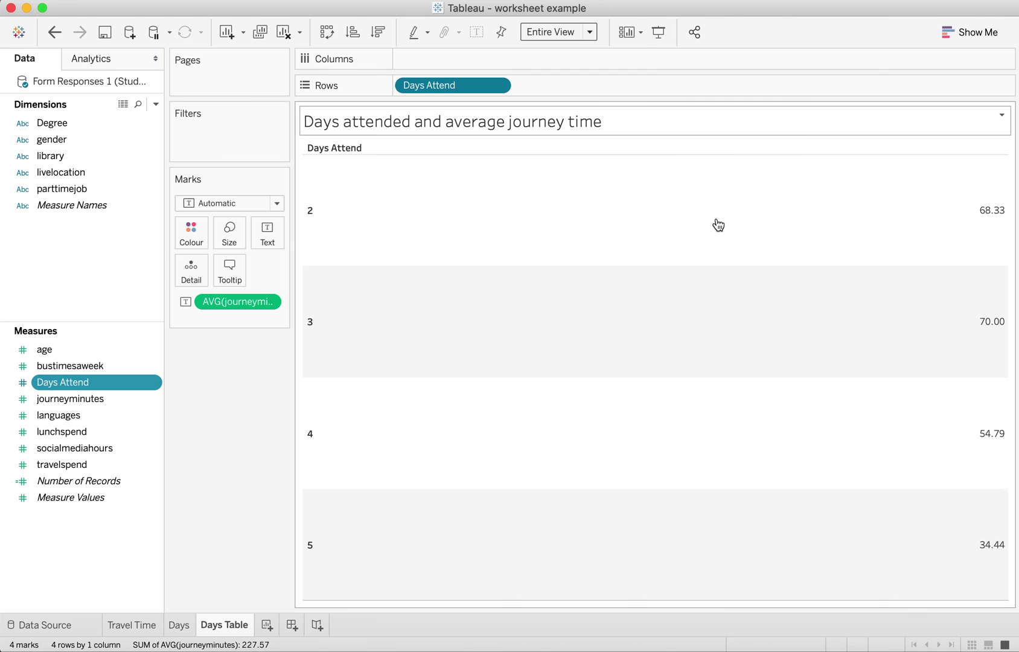